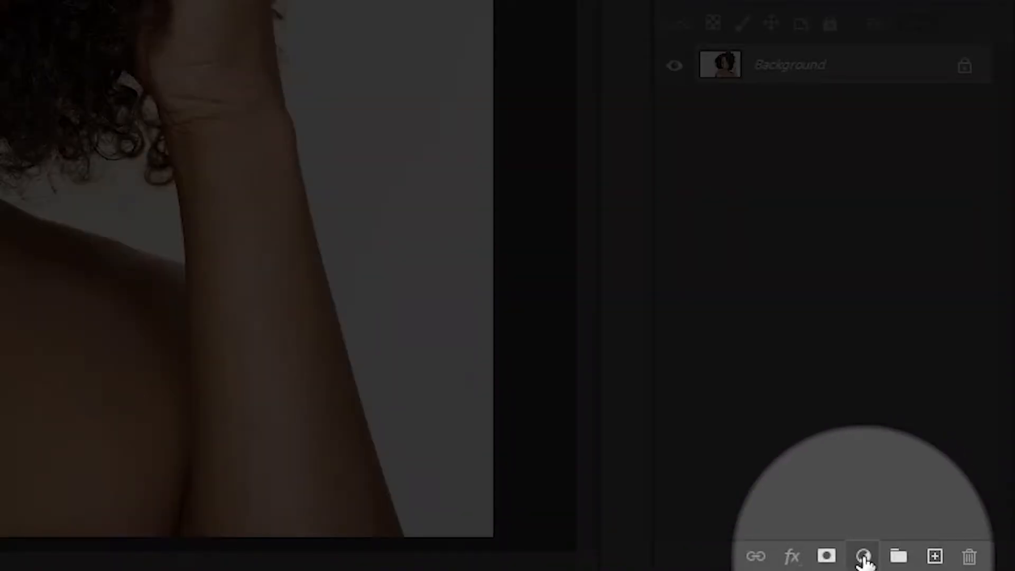
Add a Threshold adjustment layer above the portrait and set its threshold level to 255.
{"action": "left_click", "coordinate": [863, 557]}
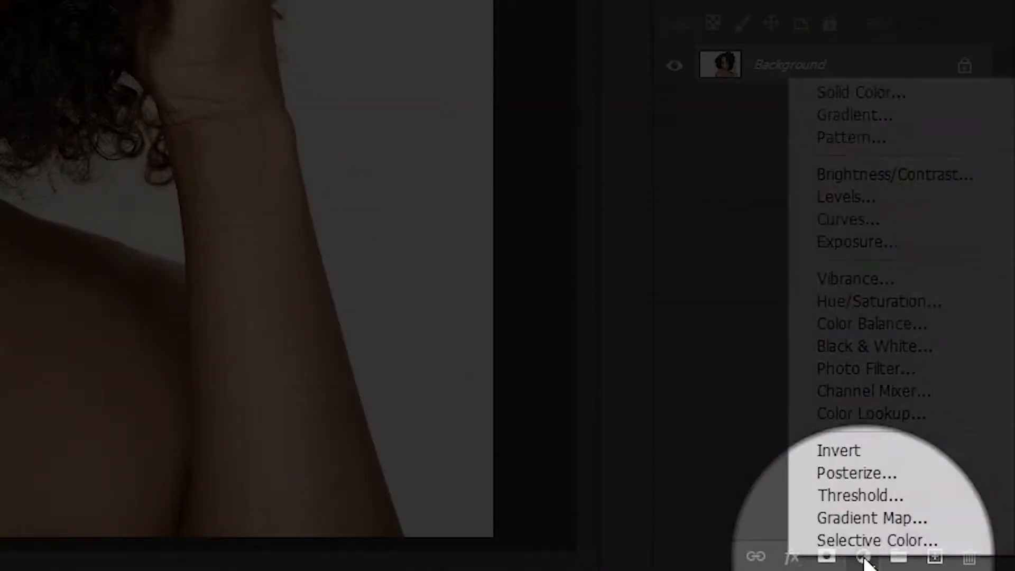
{"action": "left_click", "coordinate": [859, 500]}
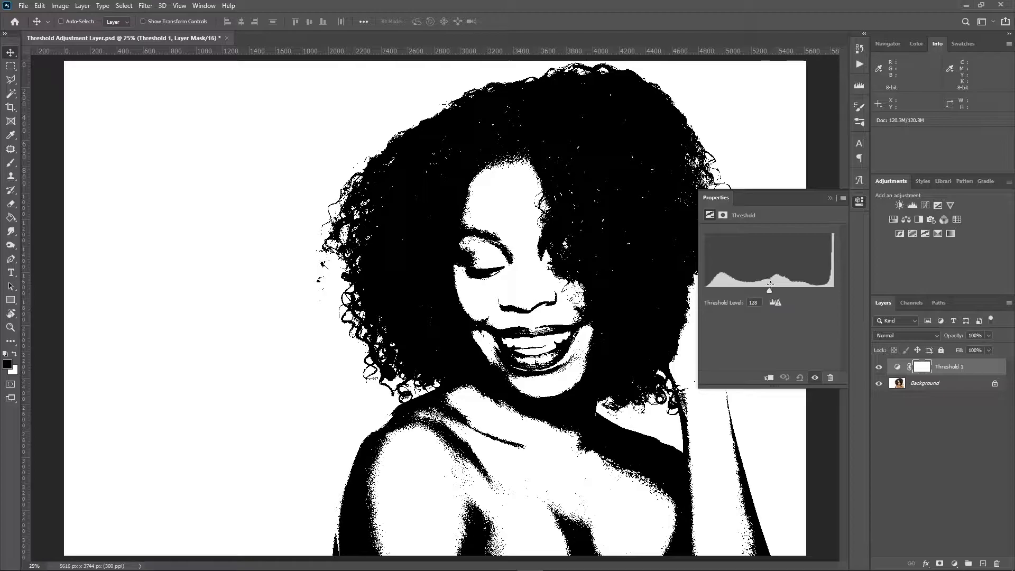
{"action": "left_click_drag", "start_coordinate": [770, 291], "coordinate": [705, 290]}
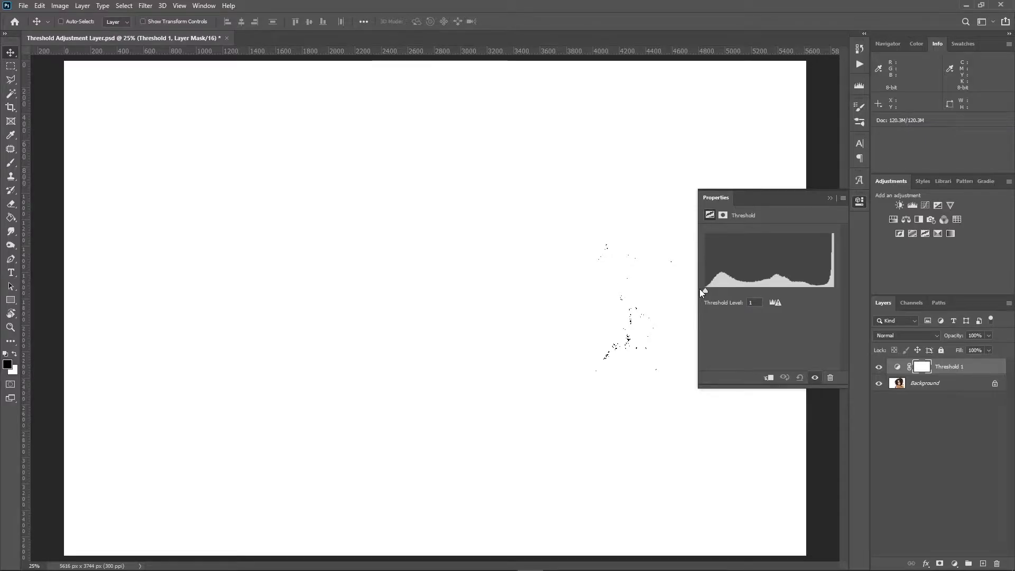
{"action": "left_click_drag", "start_coordinate": [703, 291], "coordinate": [840, 300]}
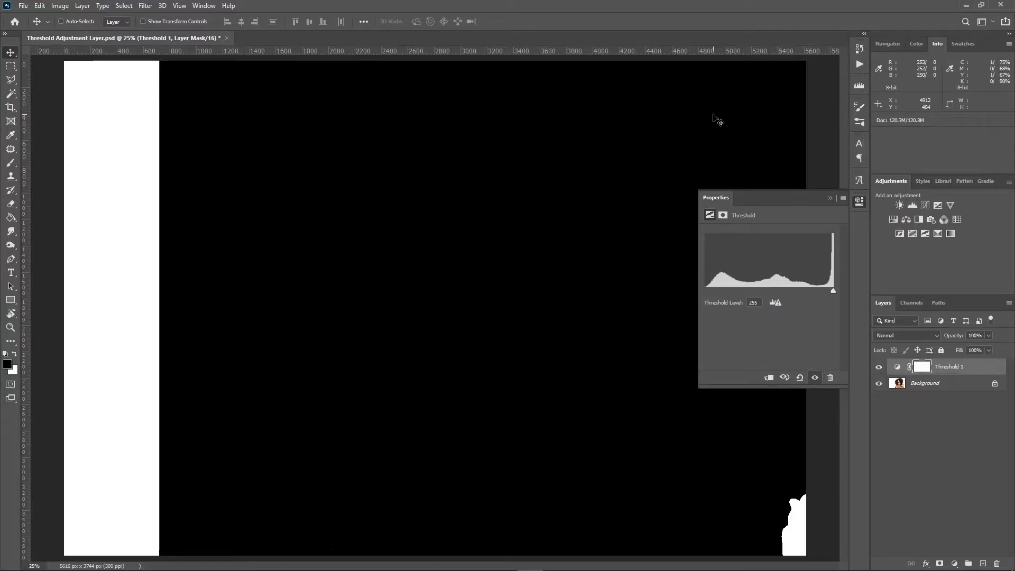
{"action": "left_click", "coordinate": [857, 203]}
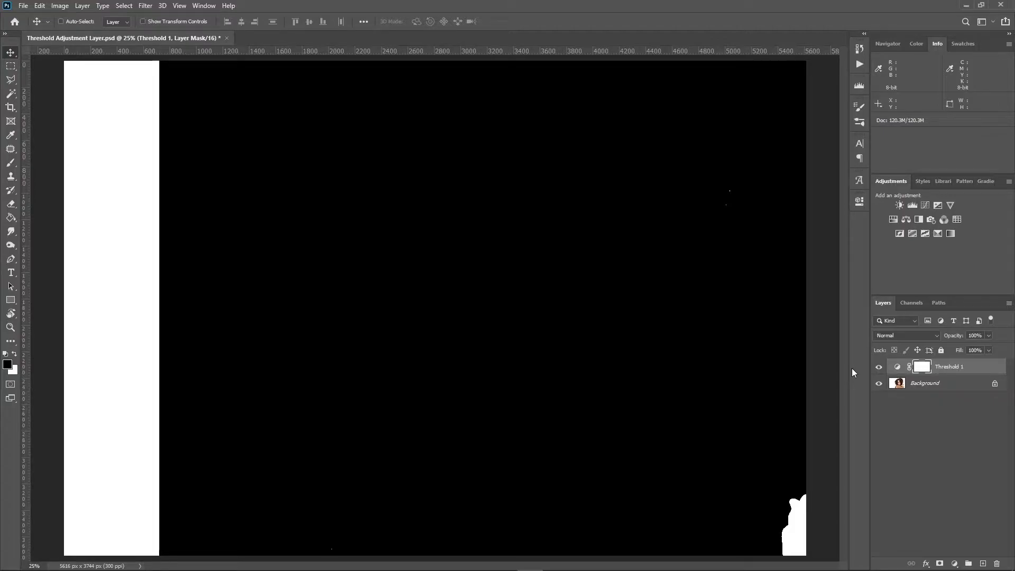
Hide the Threshold layer and inspect the Background layer's Red, Green and Blue channels one by one.
{"action": "left_click", "coordinate": [879, 369]}
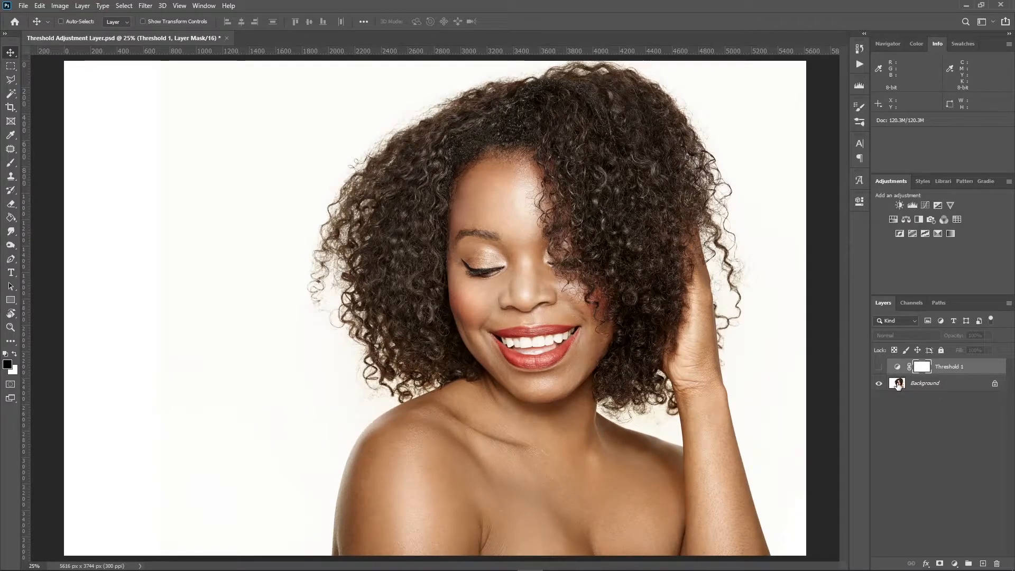
{"action": "left_click", "coordinate": [898, 385]}
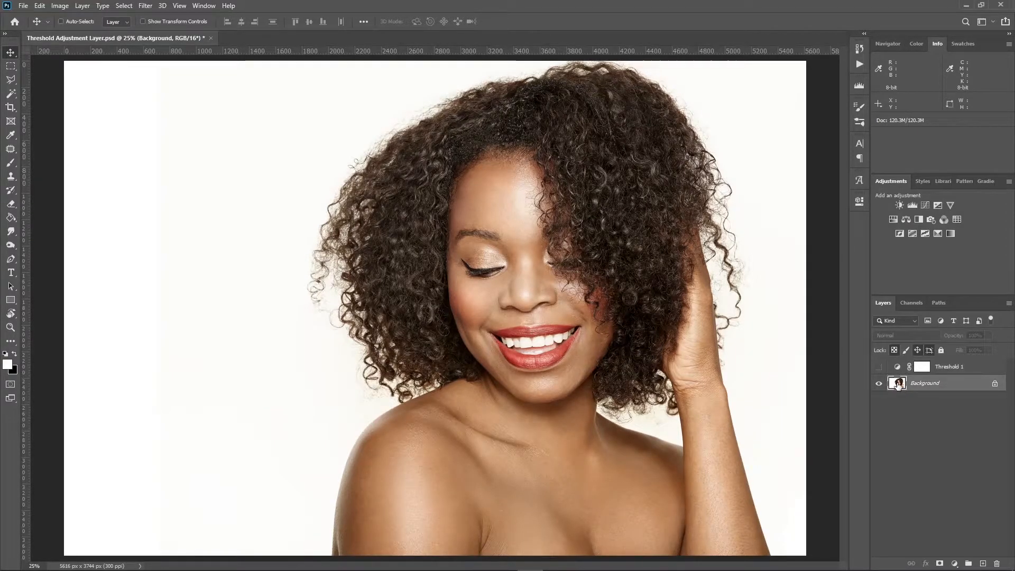
{"action": "left_click", "coordinate": [908, 305]}
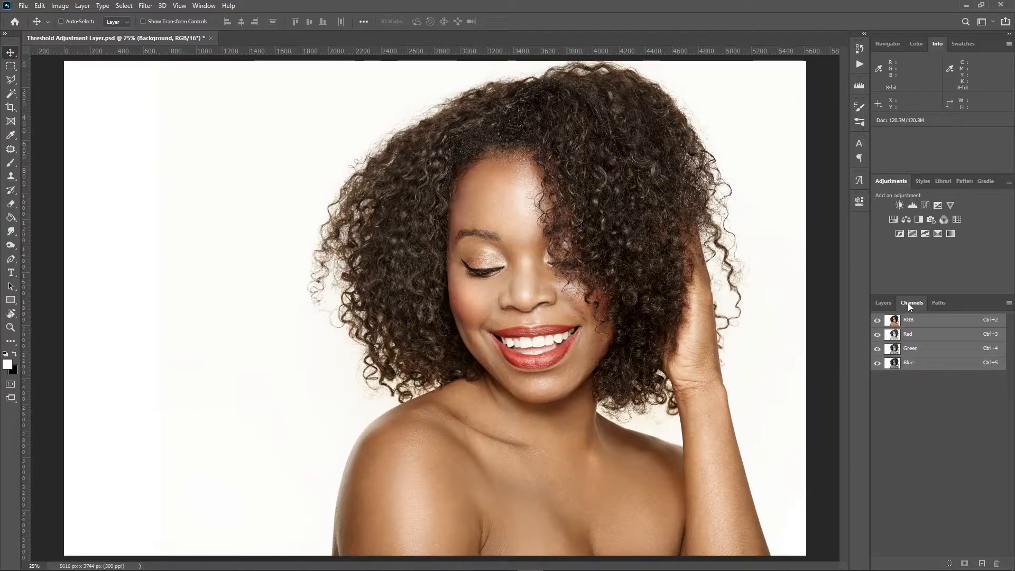
{"action": "left_click", "coordinate": [917, 336]}
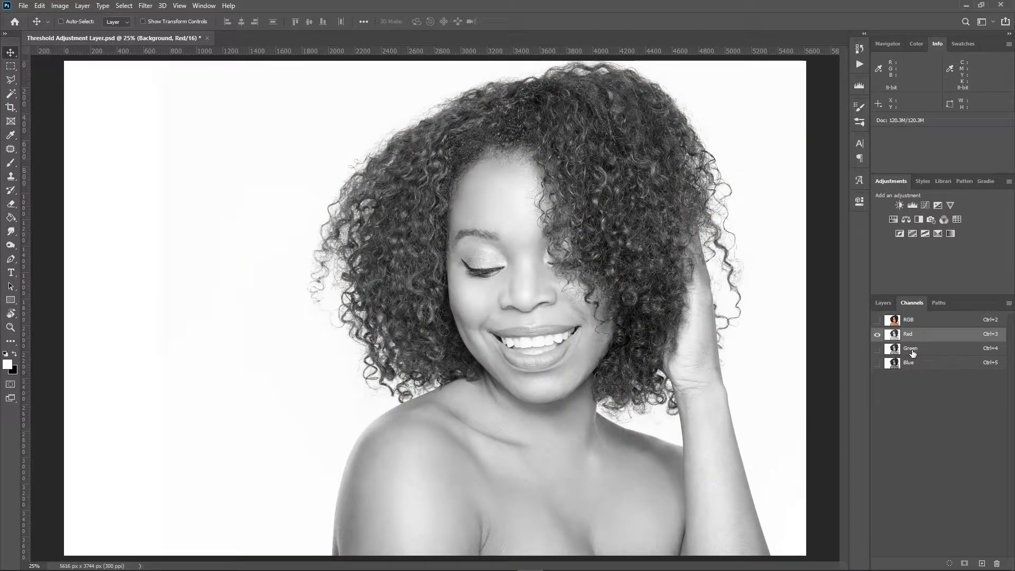
{"action": "left_click", "coordinate": [914, 350]}
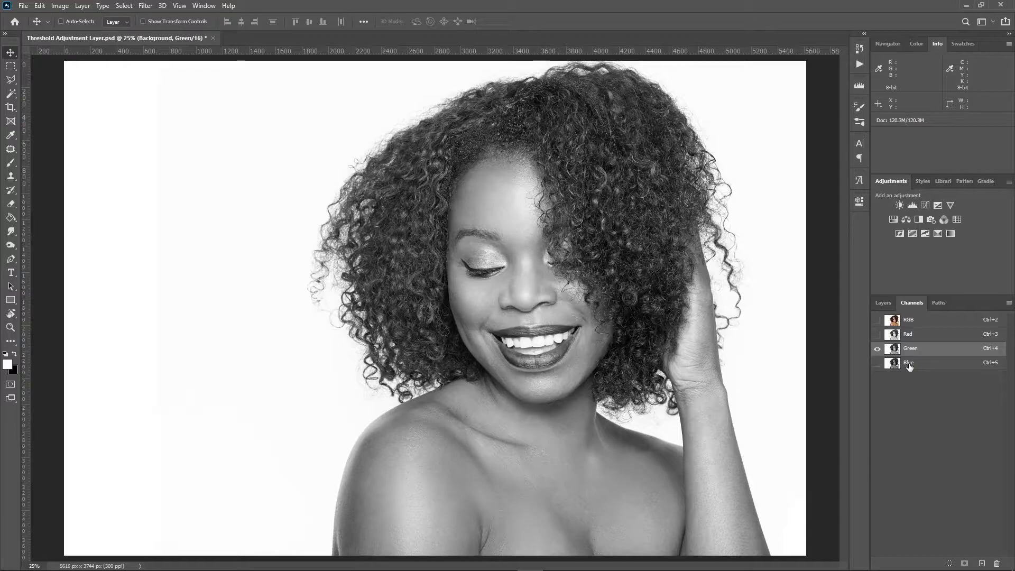
{"action": "left_click", "coordinate": [909, 365]}
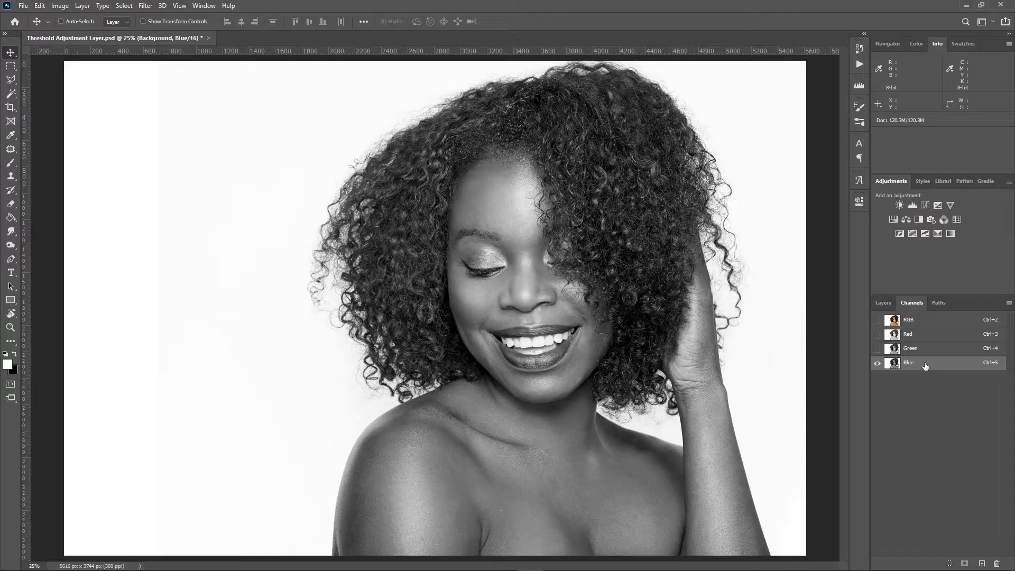
Duplicate the Blue channel.
{"action": "right_click", "coordinate": [925, 365]}
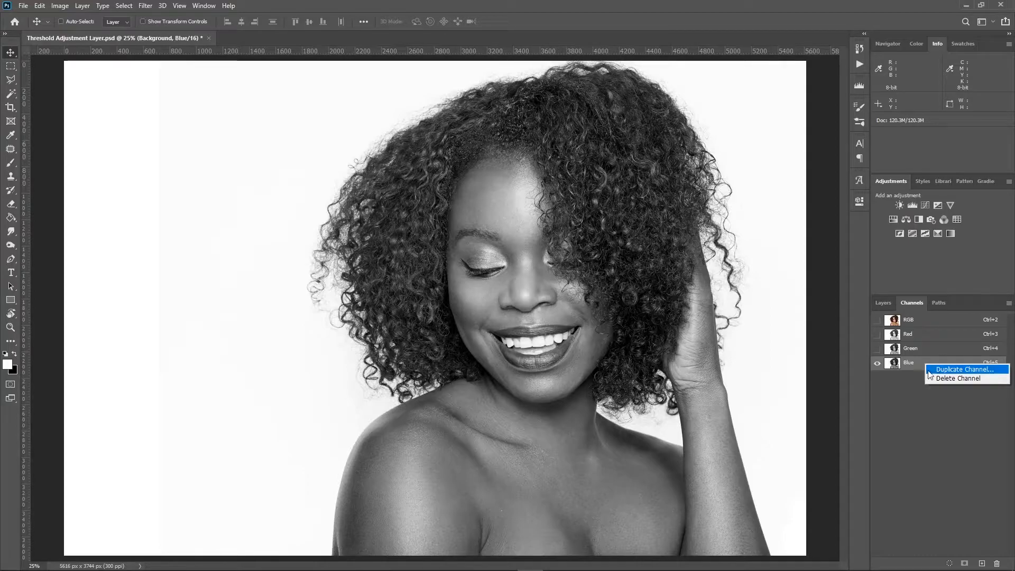
{"action": "left_click", "coordinate": [913, 403]}
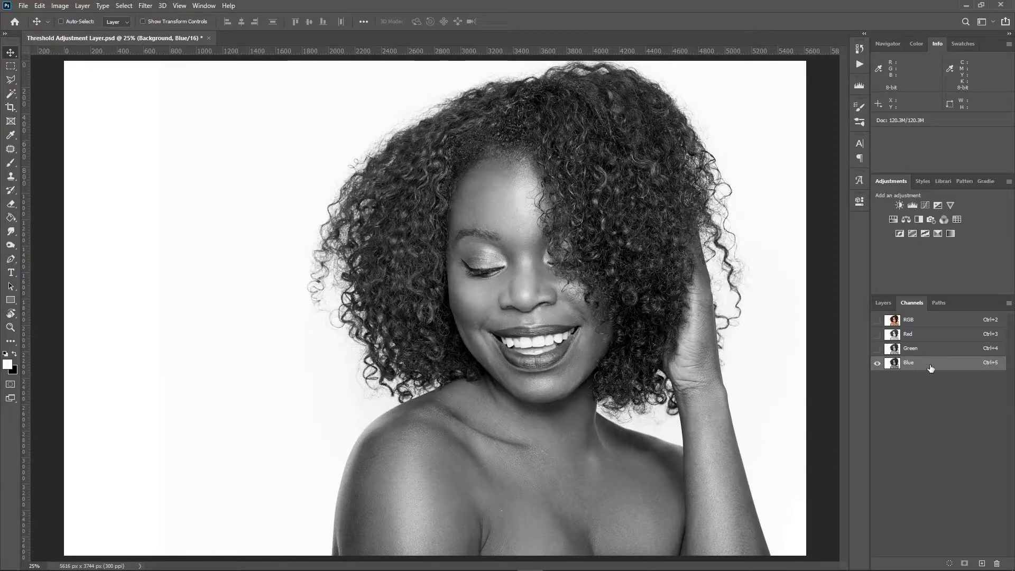
{"action": "left_click_drag", "start_coordinate": [930, 368], "coordinate": [978, 538]}
{"action": "left_click_drag", "start_coordinate": [933, 504], "coordinate": [931, 556]}
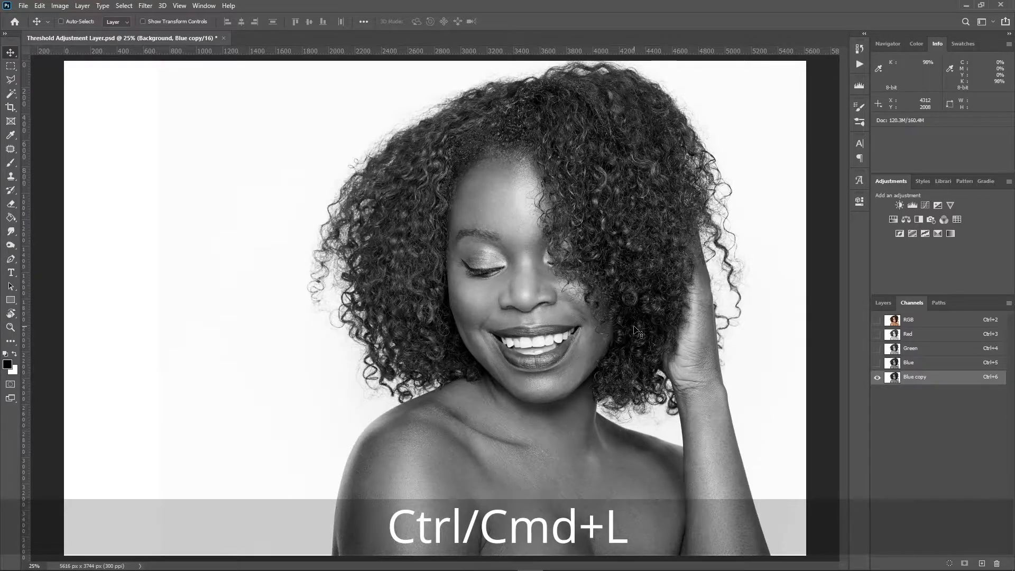
Apply Levels to the Blue copy channel with a black input level of 193 and a white input level of 227.
{"action": "key", "text": "ctrl"}
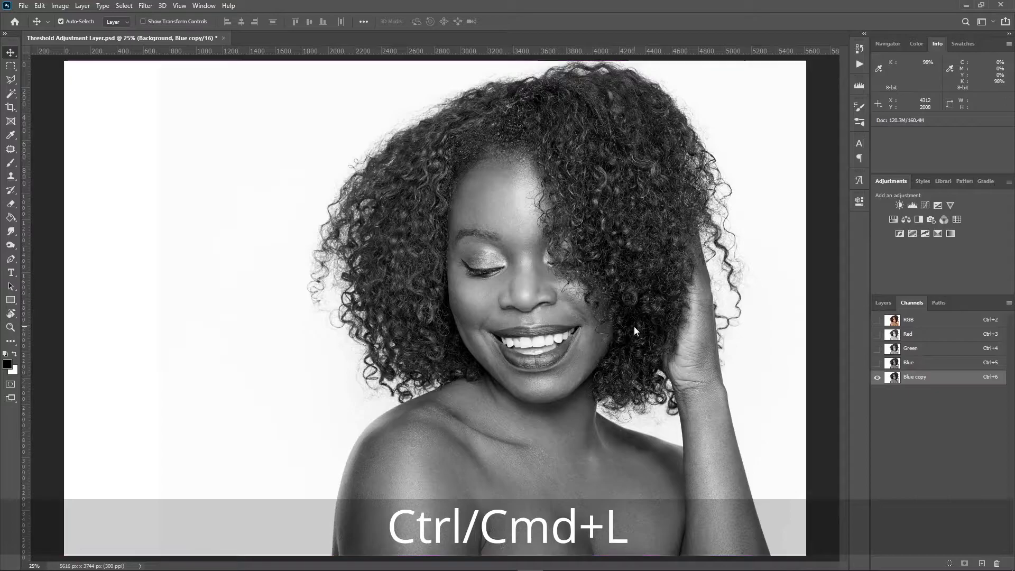
{"action": "key", "text": "ctrl+l"}
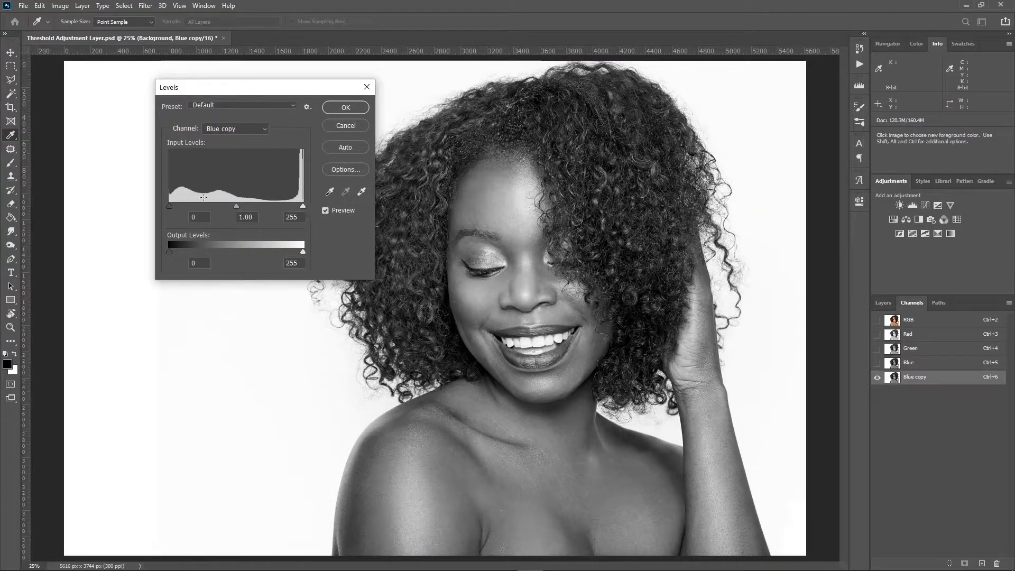
{"action": "left_click_drag", "start_coordinate": [167, 205], "coordinate": [271, 206]}
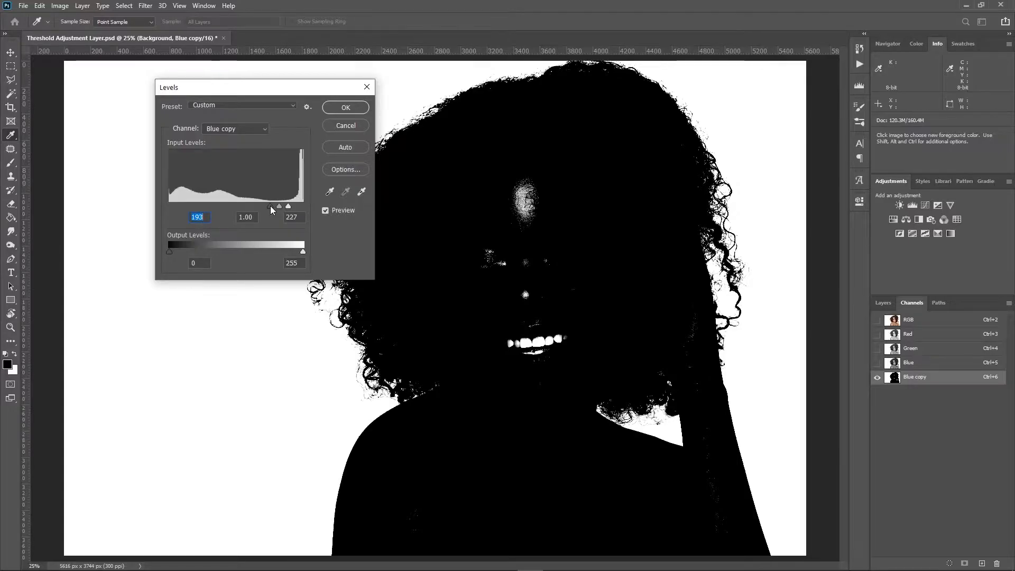
{"action": "left_click", "coordinate": [288, 206]}
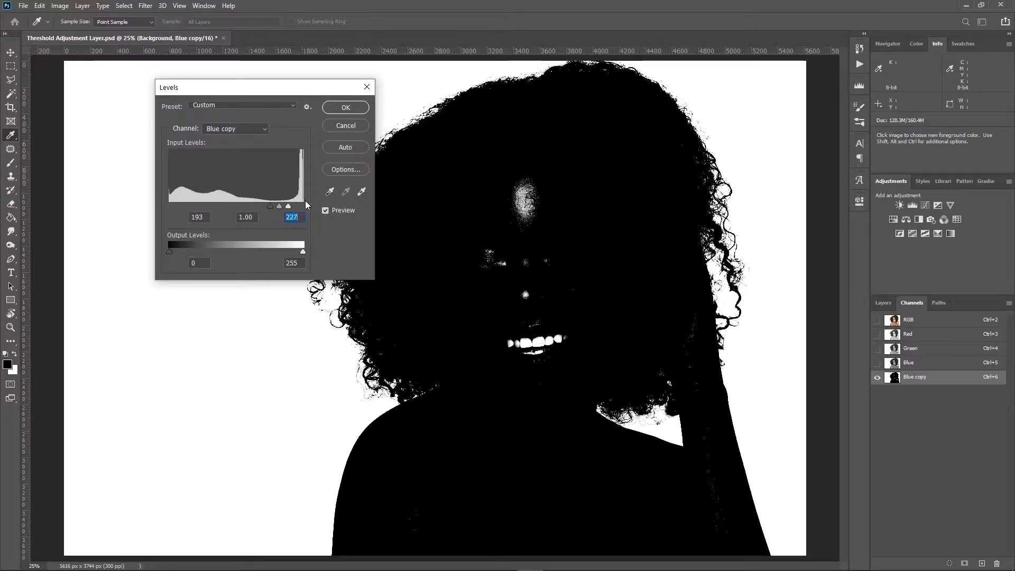
{"action": "left_click", "coordinate": [337, 110]}
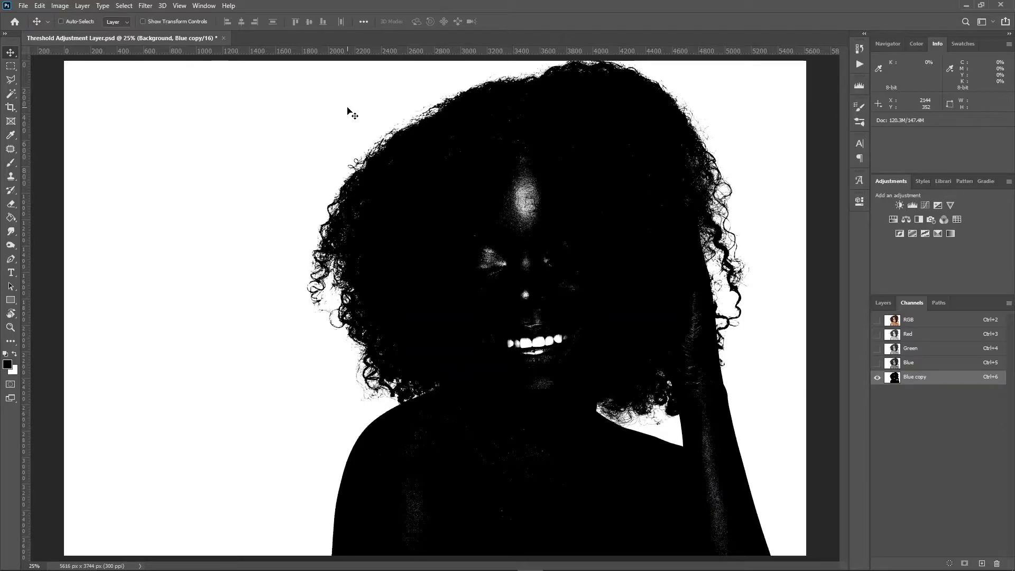
Paint the remaining light areas inside the figure black on the Blue copy channel and darken leftover edges with the Burn tool.
{"action": "key", "text": "b"}
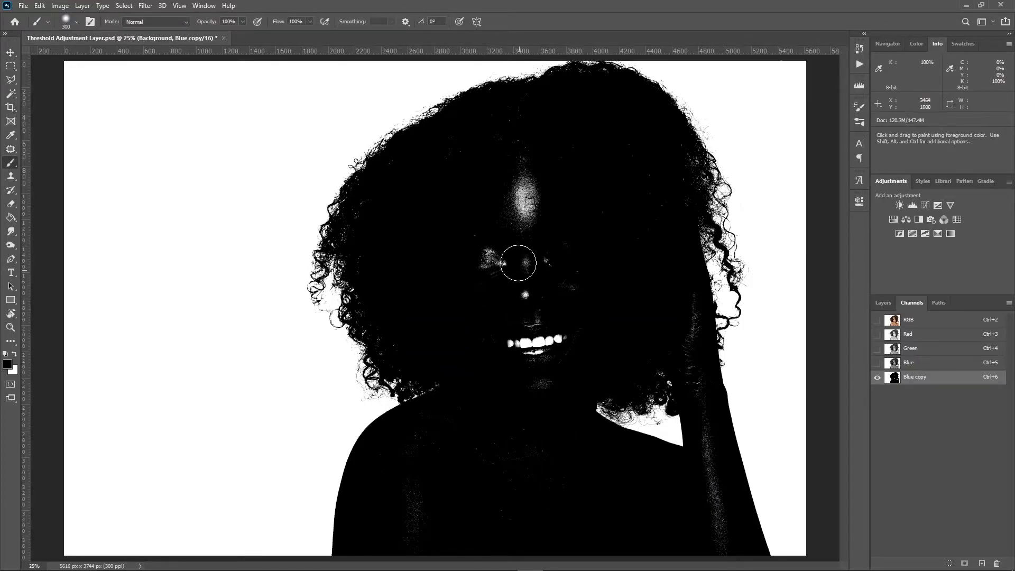
{"action": "mouse_move", "coordinate": [528, 302]}
{"action": "left_mouse_down"}
{"action": "mouse_move", "coordinate": [553, 320]}
{"action": "mouse_move", "coordinate": [568, 354]}
{"action": "mouse_move", "coordinate": [557, 365]}
{"action": "mouse_move", "coordinate": [504, 339]}
{"action": "mouse_move", "coordinate": [485, 276]}
{"action": "mouse_move", "coordinate": [561, 303]}
{"action": "mouse_move", "coordinate": [573, 285]}
{"action": "mouse_move", "coordinate": [551, 224]}
{"action": "mouse_move", "coordinate": [511, 179]}
{"action": "mouse_move", "coordinate": [503, 137]}
{"action": "mouse_move", "coordinate": [572, 172]}
{"action": "mouse_move", "coordinate": [479, 165]}
{"action": "mouse_move", "coordinate": [439, 145]}
{"action": "mouse_move", "coordinate": [454, 186]}
{"action": "mouse_move", "coordinate": [475, 331]}
{"action": "mouse_move", "coordinate": [427, 481]}
{"action": "mouse_move", "coordinate": [412, 479]}
{"action": "mouse_move", "coordinate": [407, 465]}
{"action": "mouse_move", "coordinate": [506, 507]}
{"action": "mouse_move", "coordinate": [540, 502]}
{"action": "mouse_move", "coordinate": [547, 454]}
{"action": "mouse_move", "coordinate": [502, 417]}
{"action": "mouse_move", "coordinate": [471, 416]}
{"action": "mouse_move", "coordinate": [477, 458]}
{"action": "mouse_move", "coordinate": [739, 479]}
{"action": "mouse_move", "coordinate": [711, 463]}
{"action": "mouse_move", "coordinate": [720, 520]}
{"action": "mouse_move", "coordinate": [673, 265]}
{"action": "left_mouse_up"}
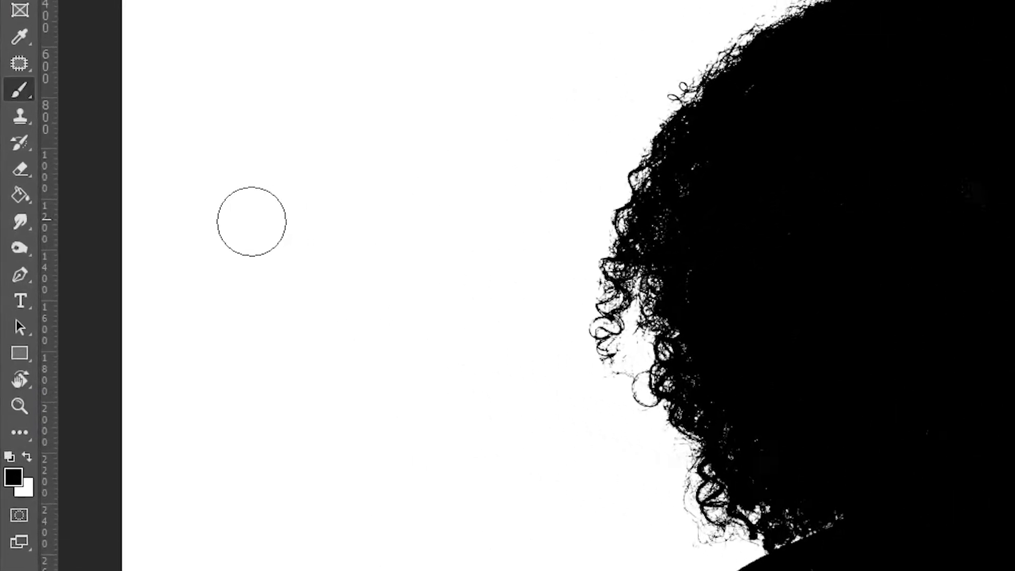
{"action": "left_click", "coordinate": [30, 252]}
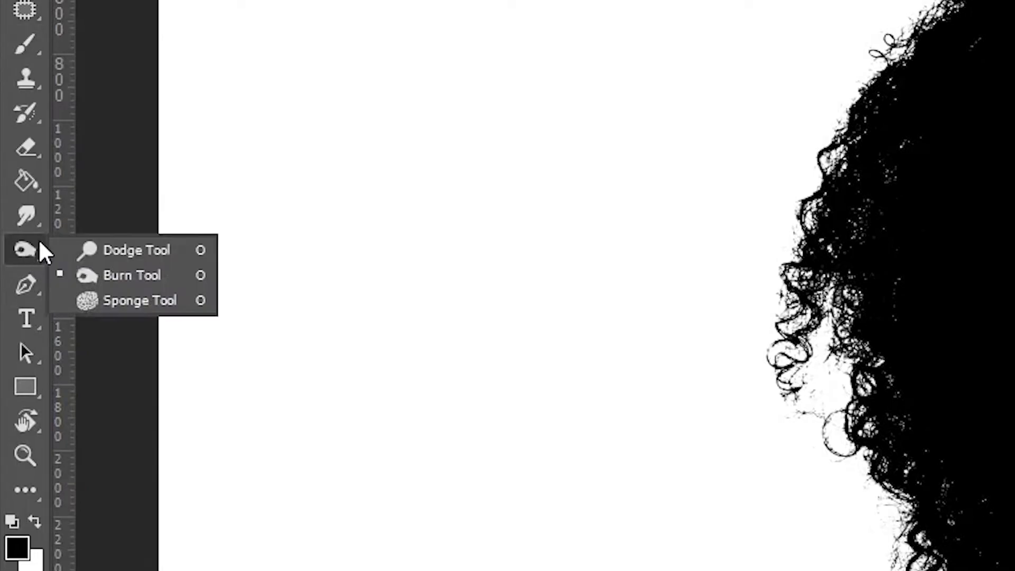
{"action": "left_click", "coordinate": [27, 253]}
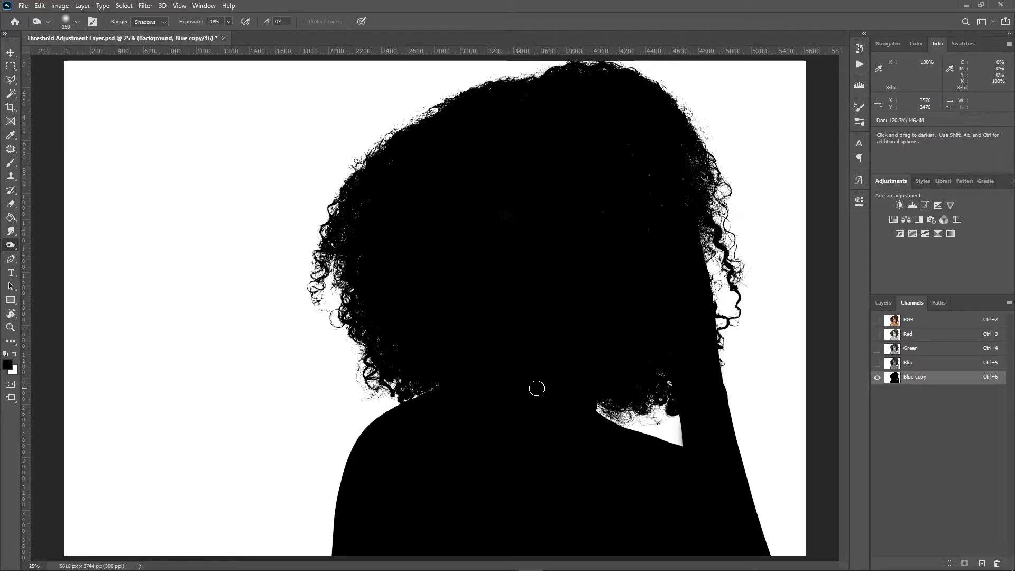
{"action": "left_click", "coordinate": [10, 53]}
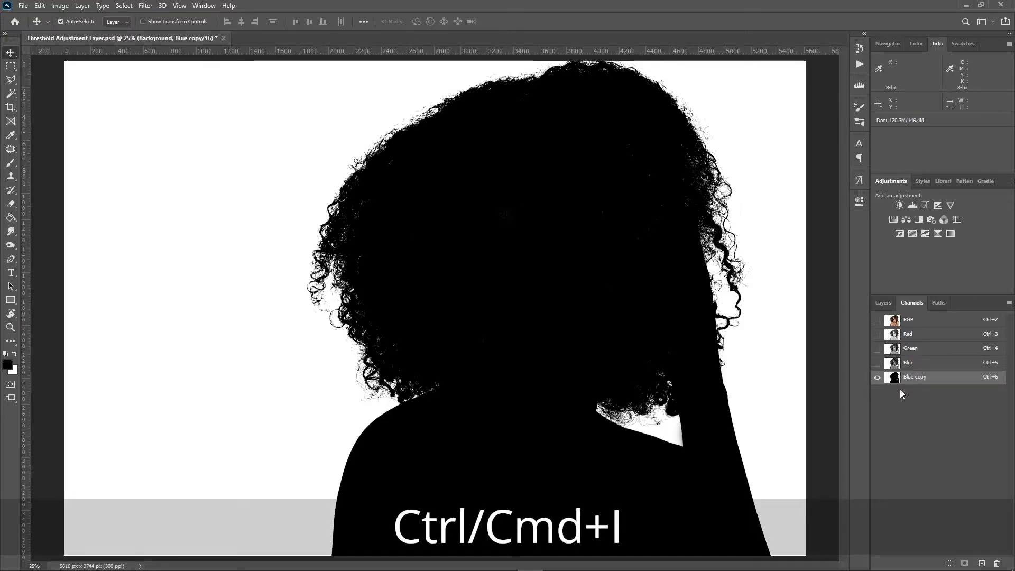
Invert the Blue copy channel and load it as a selection.
{"action": "key", "text": "ctrl+i"}
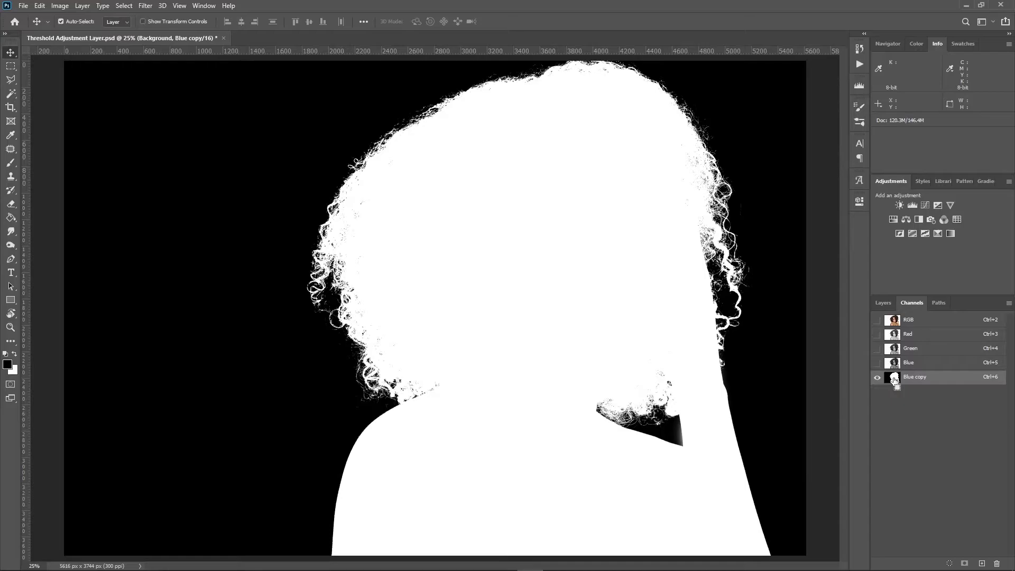
{"action": "left_click", "coordinate": [893, 378], "text": "ctrl"}
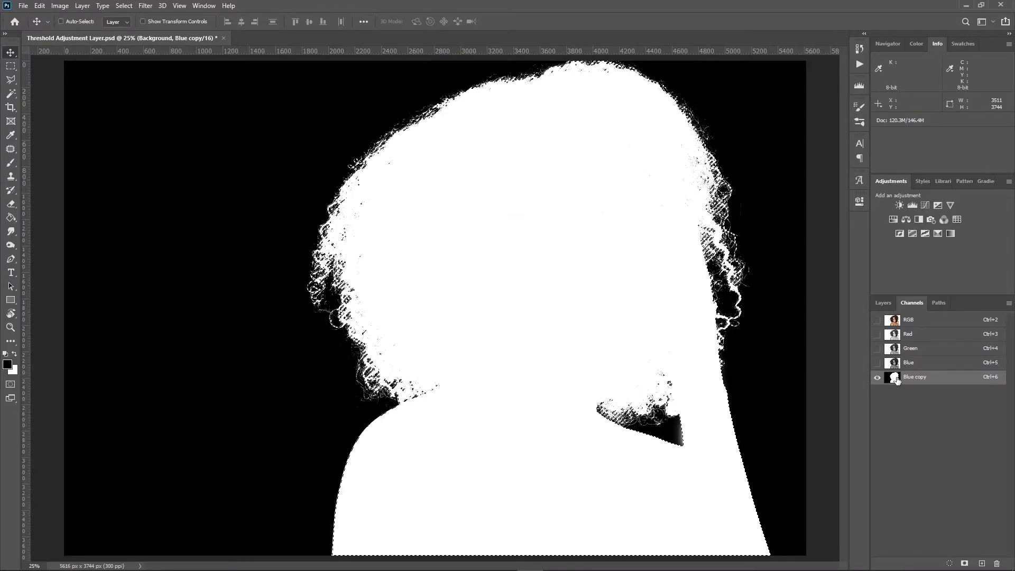
Restore the composite RGB view and add a layer mask to the Background layer from the selection.
{"action": "left_click", "coordinate": [894, 321]}
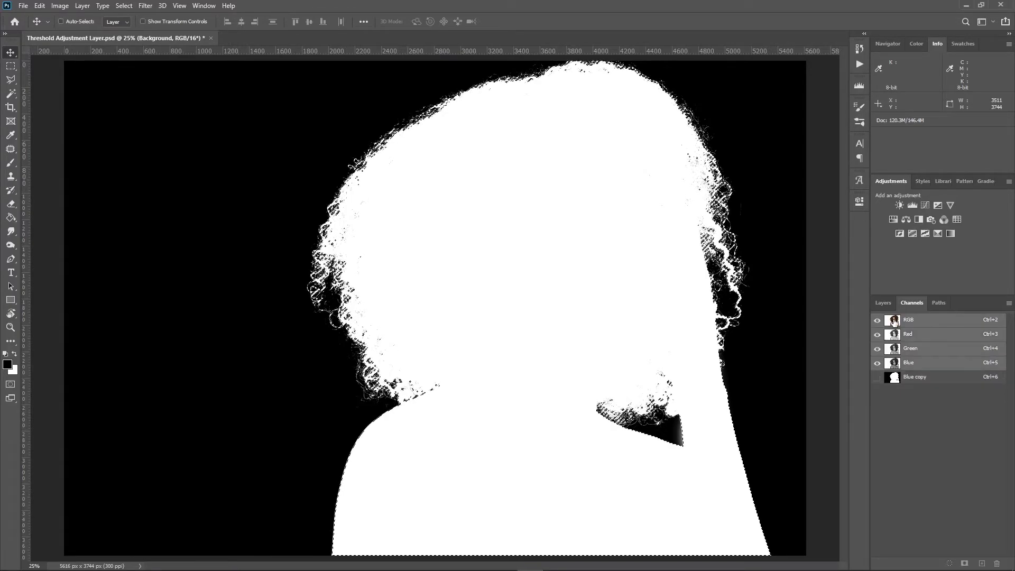
{"action": "left_click", "coordinate": [882, 303]}
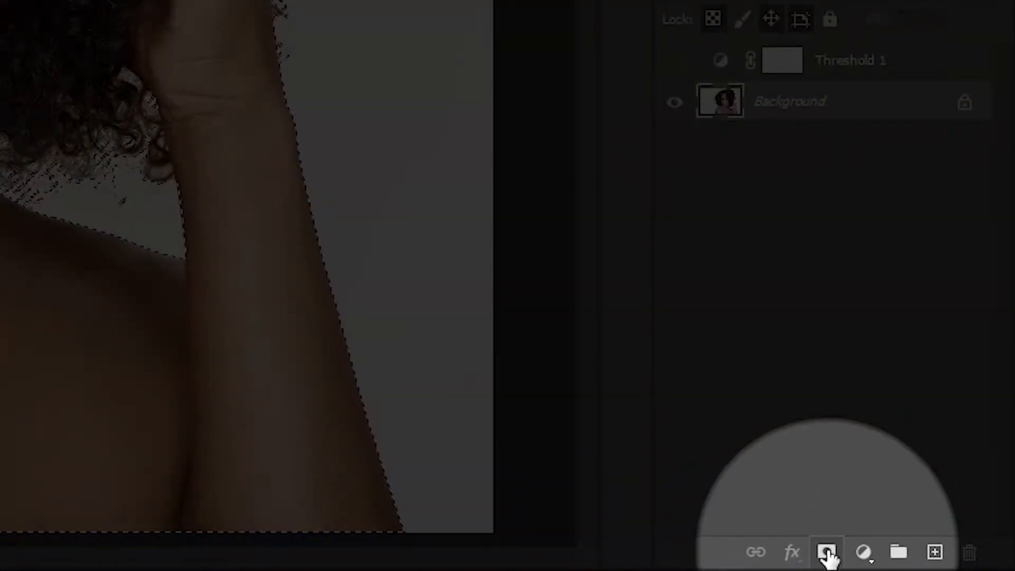
{"action": "left_click", "coordinate": [828, 553]}
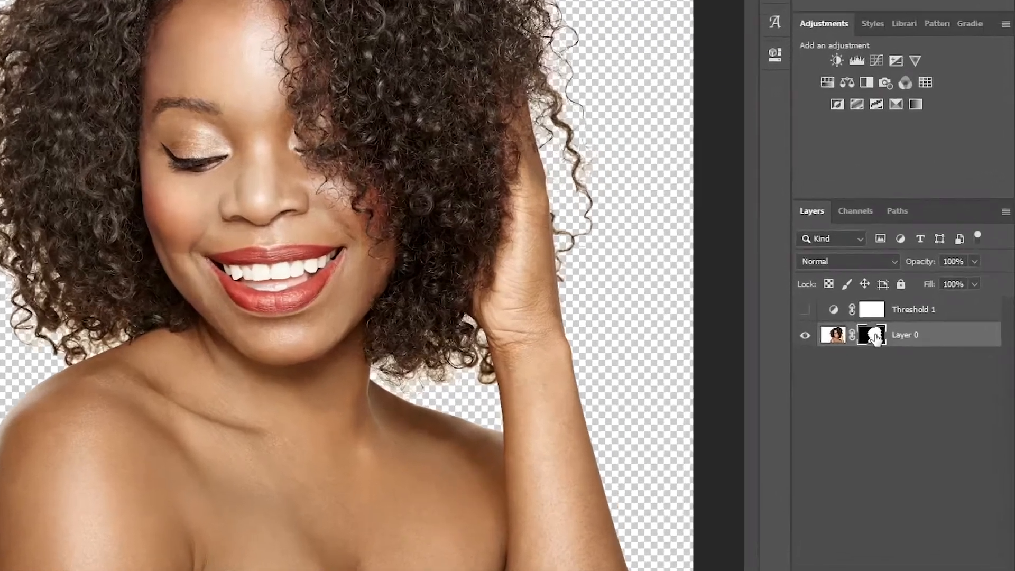
Review the portrait's layer mask in Select and Mask and accept it without refinements.
{"action": "right_click", "coordinate": [924, 384]}
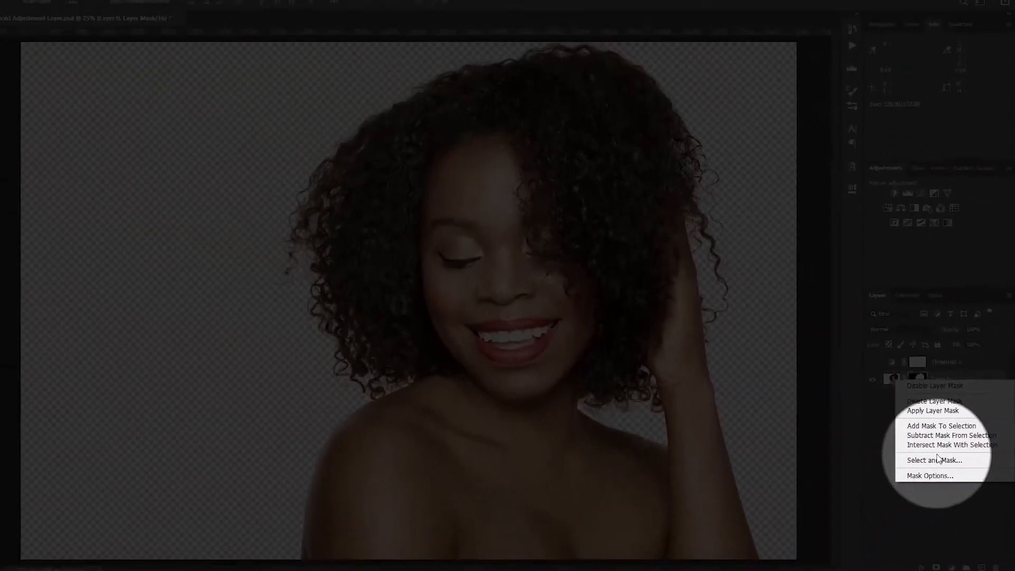
{"action": "left_click", "coordinate": [786, 443]}
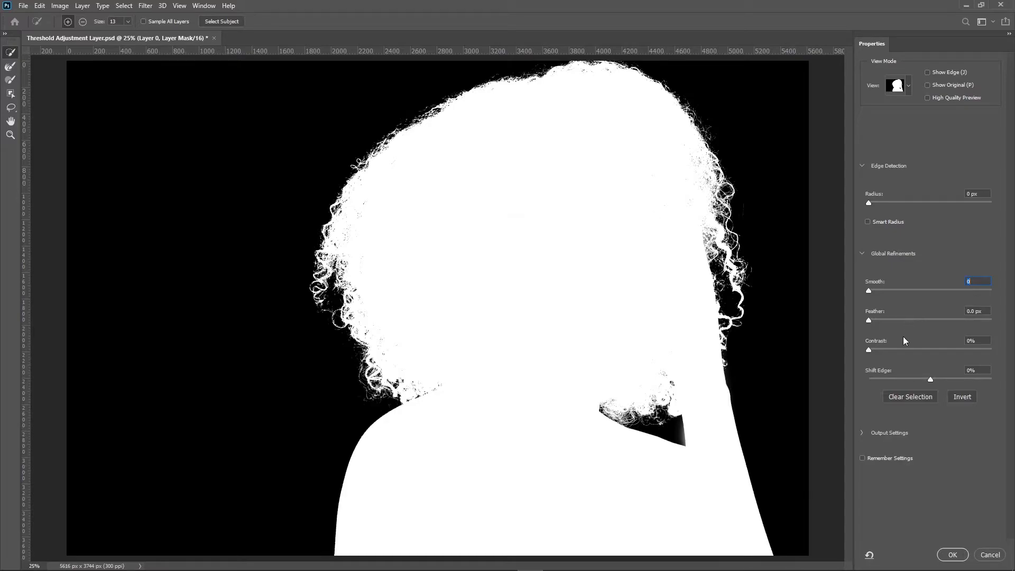
{"action": "left_click", "coordinate": [952, 555]}
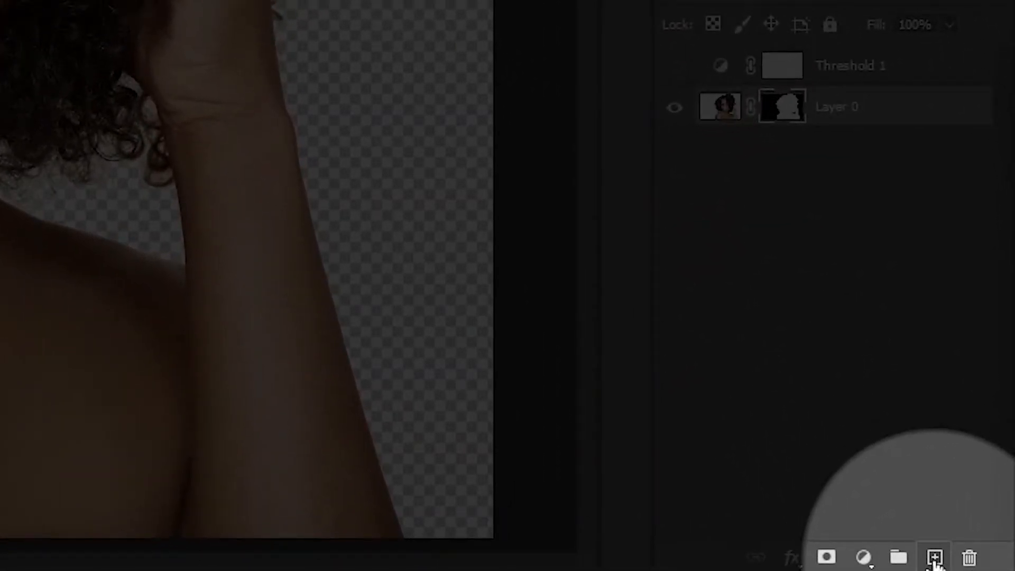
Add a new layer above the masked portrait and fill it with white using the Paint Bucket.
{"action": "left_click", "coordinate": [935, 558]}
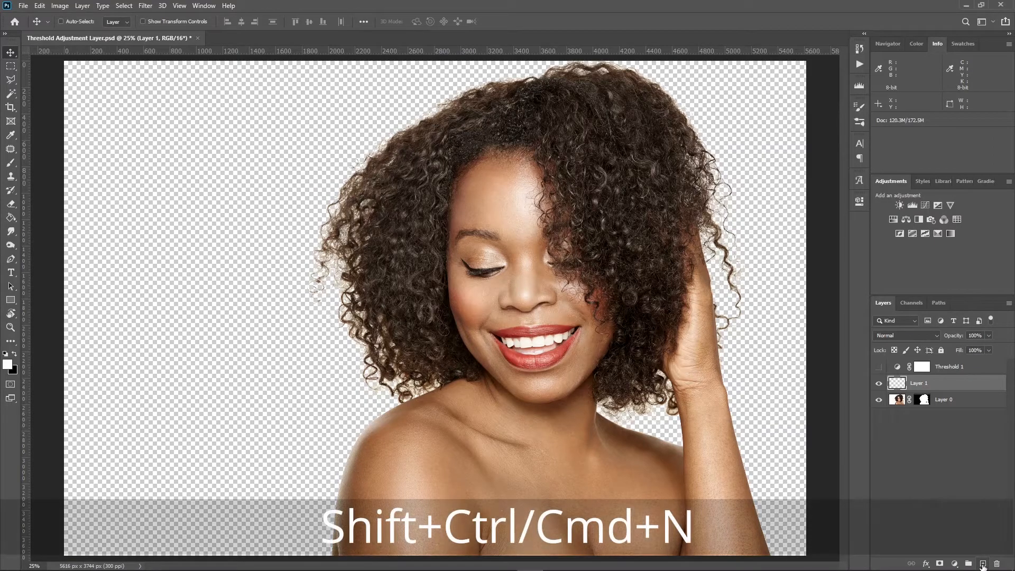
{"action": "key", "text": "ctrl+shift+n"}
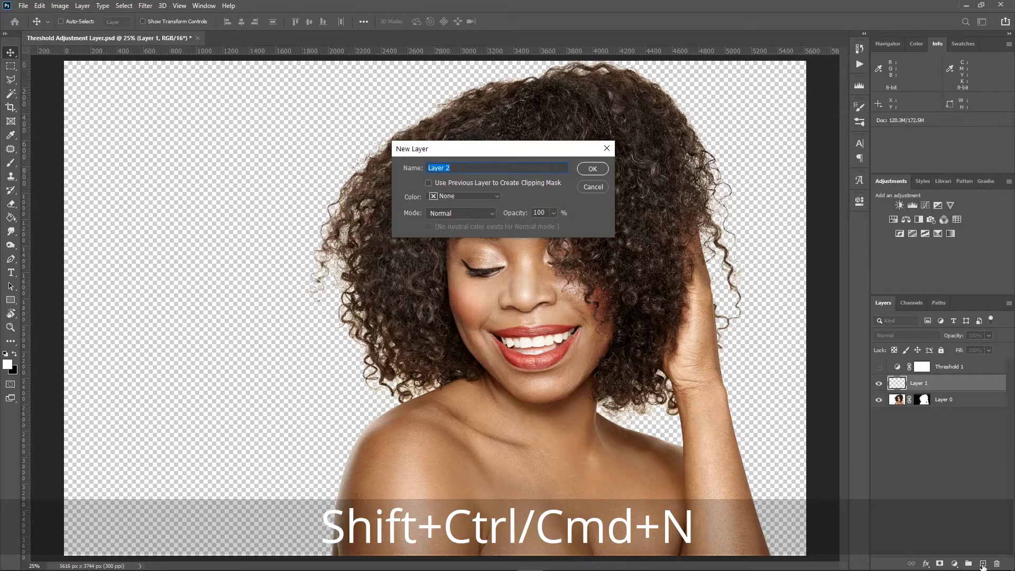
{"action": "left_click", "coordinate": [593, 188]}
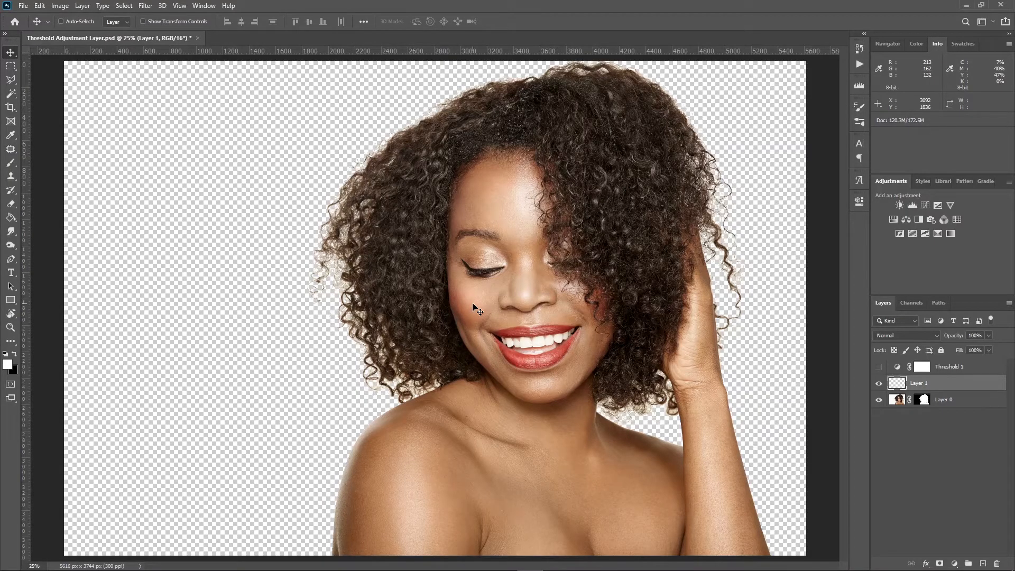
{"action": "key", "text": "d"}
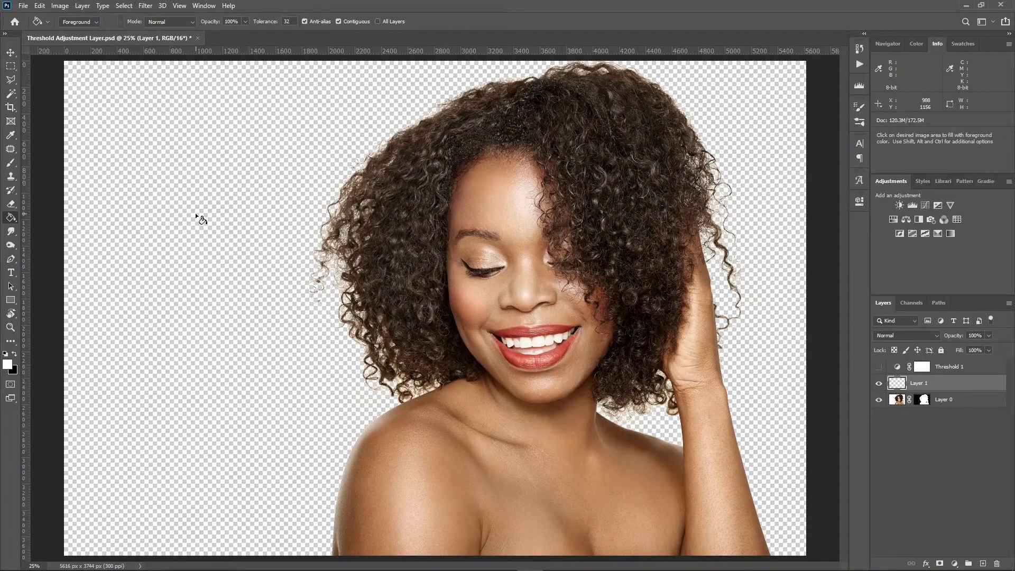
{"action": "left_click", "coordinate": [201, 214]}
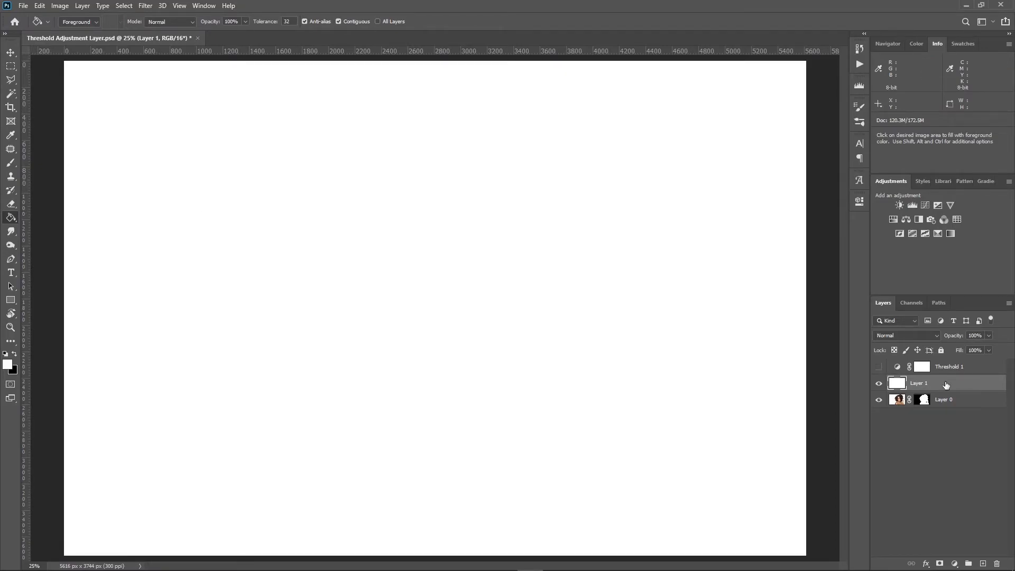
Move the white layer beneath the masked portrait and briefly show the Threshold layer to check the background's whiteness.
{"action": "left_click_drag", "start_coordinate": [947, 386], "coordinate": [945, 409]}
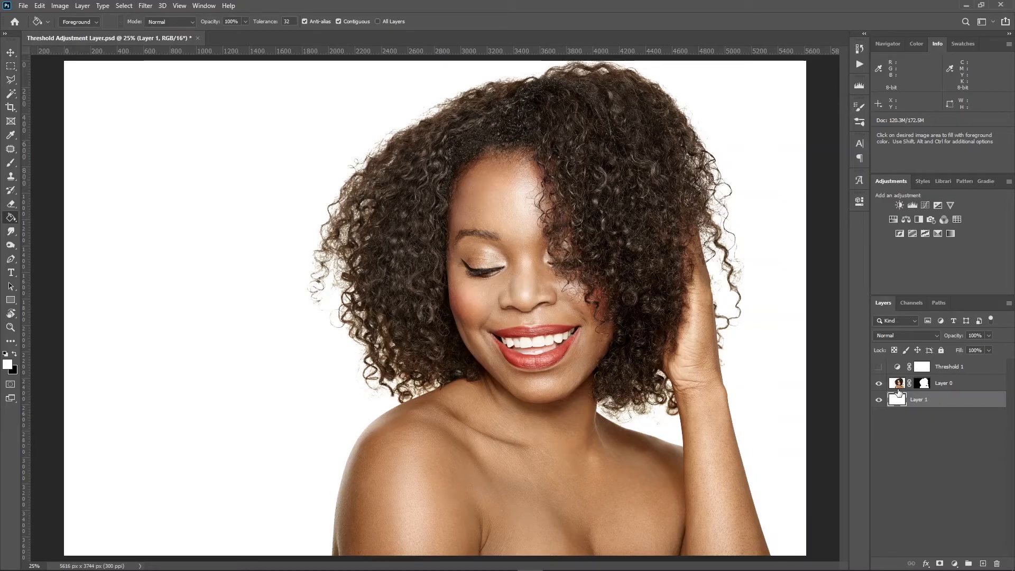
{"action": "left_click", "coordinate": [880, 367]}
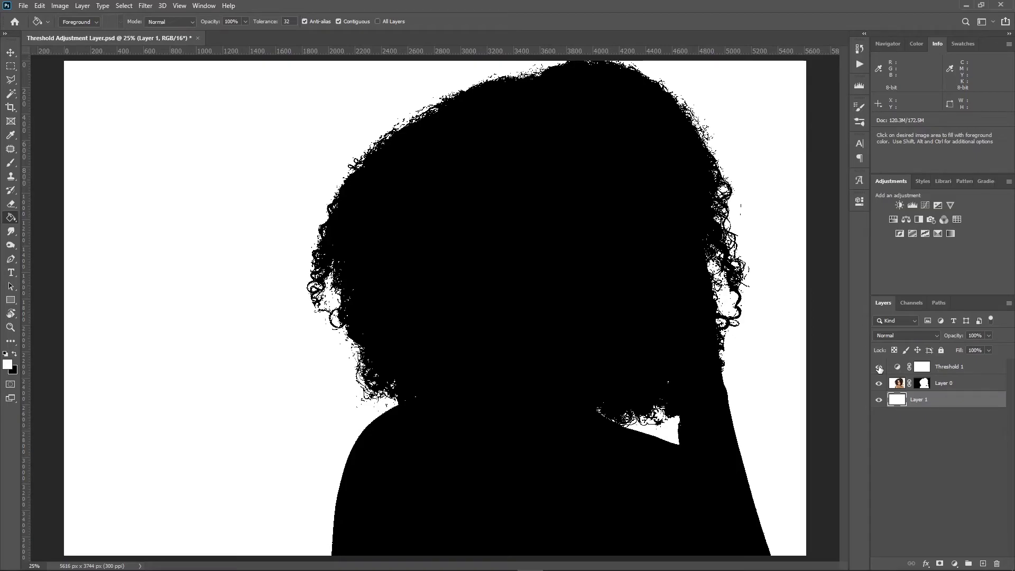
{"action": "left_click", "coordinate": [879, 368]}
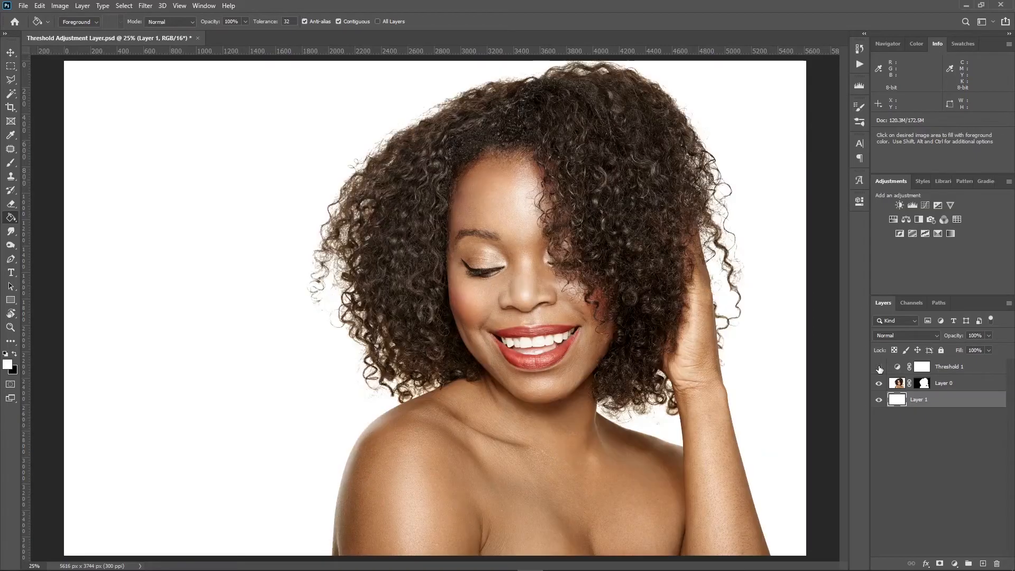